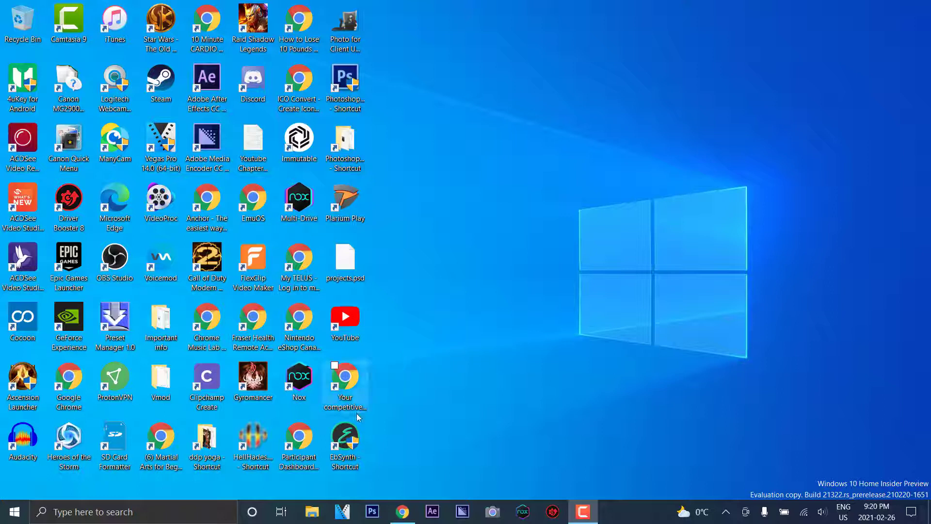
- Launch EbSynth Beta from the desktop shortcut and move its window into position
{"action": "left_click", "coordinate": [351, 438]}
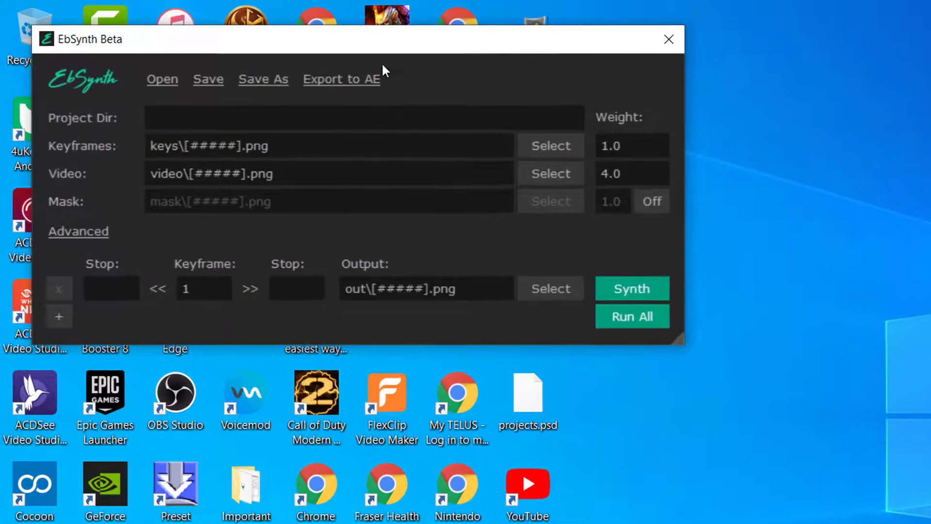
{"action": "left_click_drag", "start_coordinate": [319, 39], "coordinate": [607, 179]}
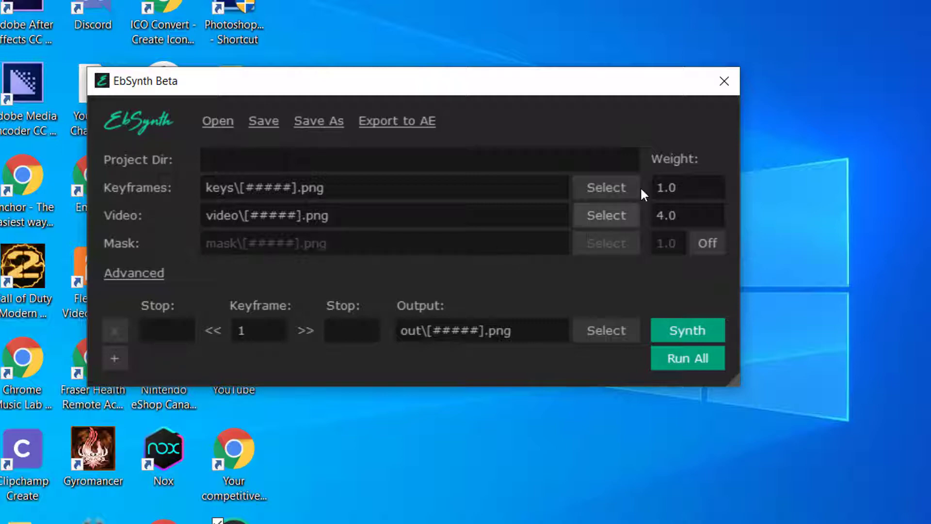
- Load 11.0\Keyframe.png as the keyframe, then browse the 11.0 folder for video frames
{"action": "left_click", "coordinate": [616, 188]}
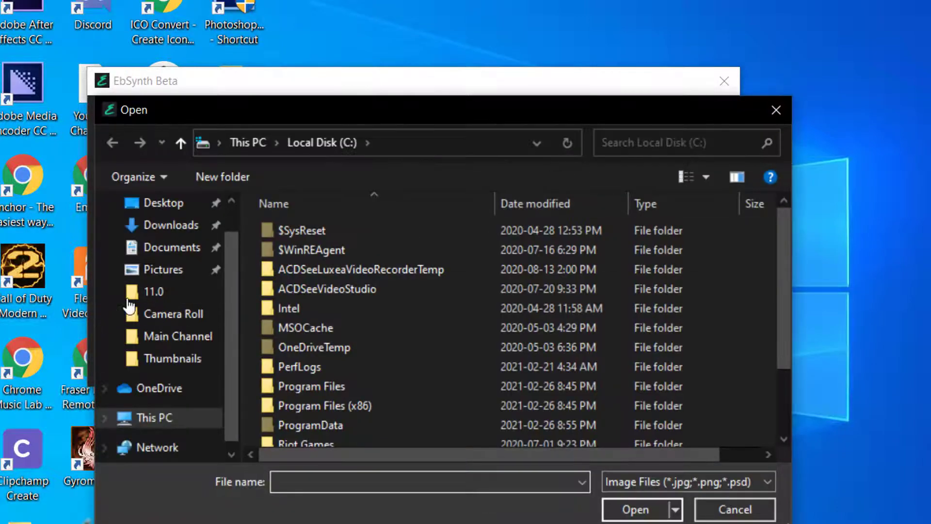
{"action": "left_click", "coordinate": [145, 292]}
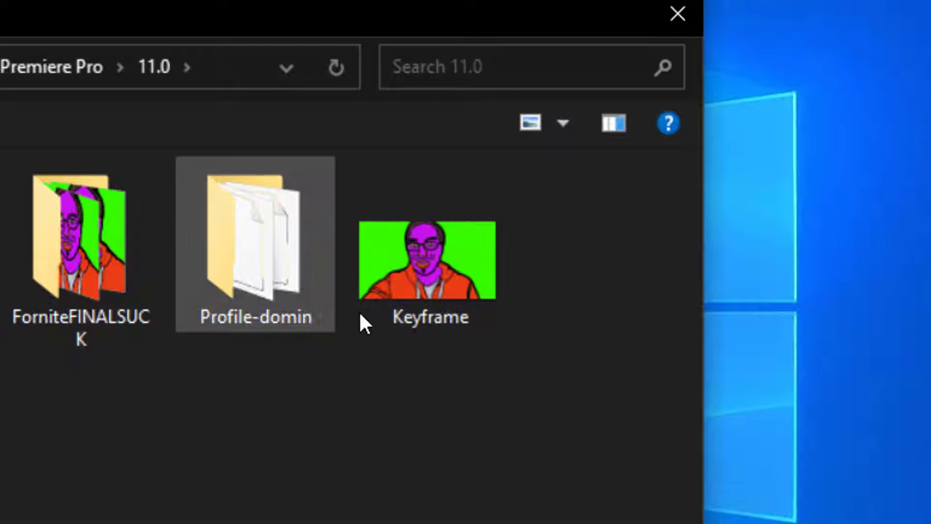
{"action": "left_click", "coordinate": [437, 283]}
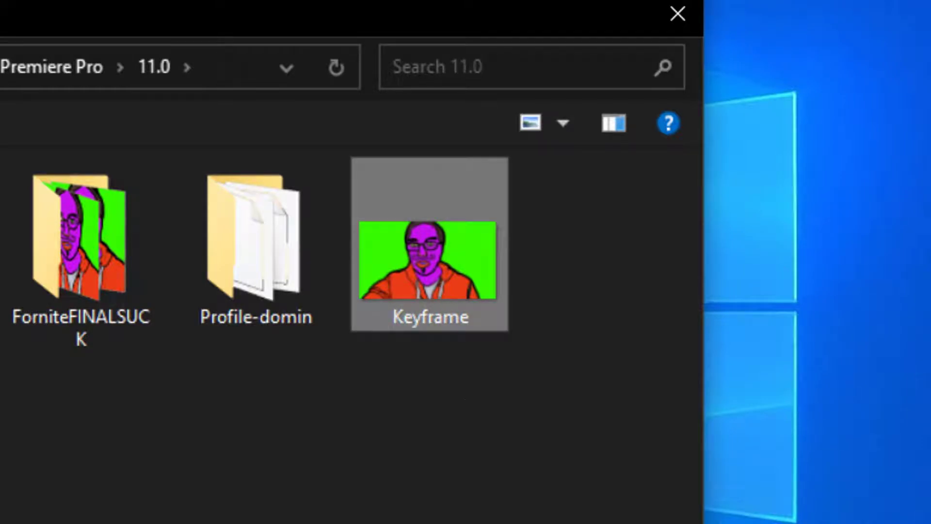
{"action": "double_click", "coordinate": [437, 283]}
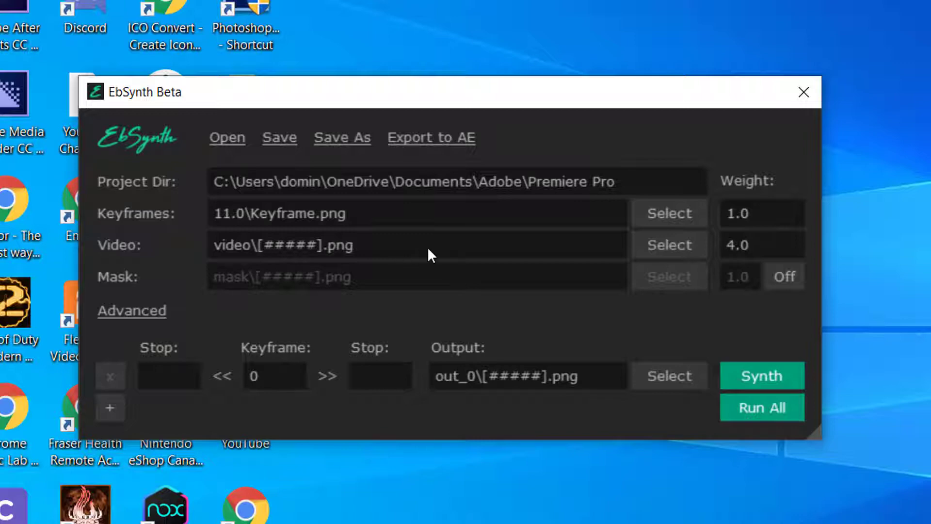
{"action": "left_click", "coordinate": [681, 245]}
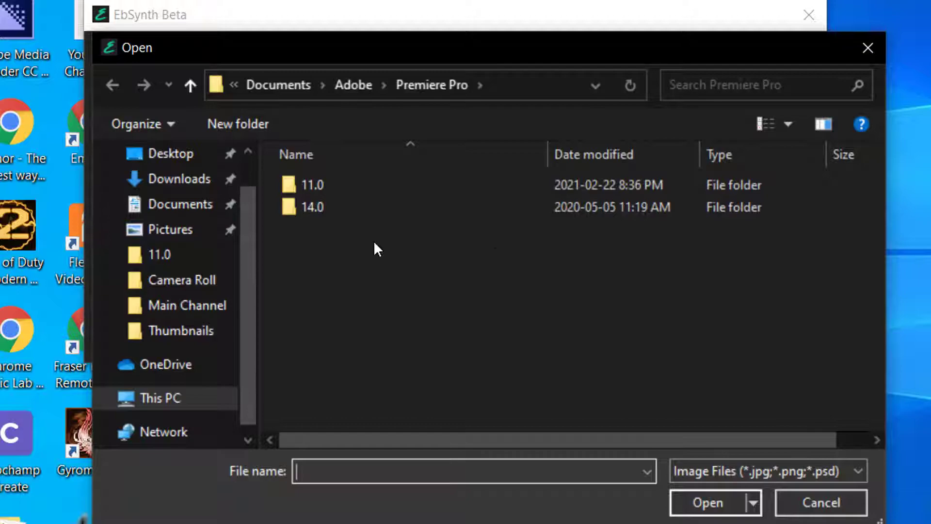
{"action": "double_click", "coordinate": [329, 188]}
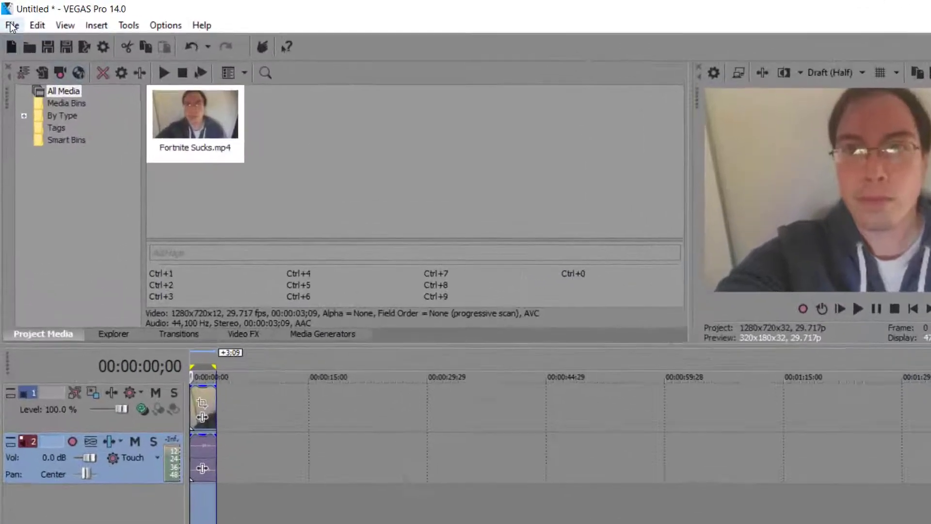
- In Render As, select the PNG template under Image Sequence and browse for a destination
{"action": "left_click", "coordinate": [13, 19]}
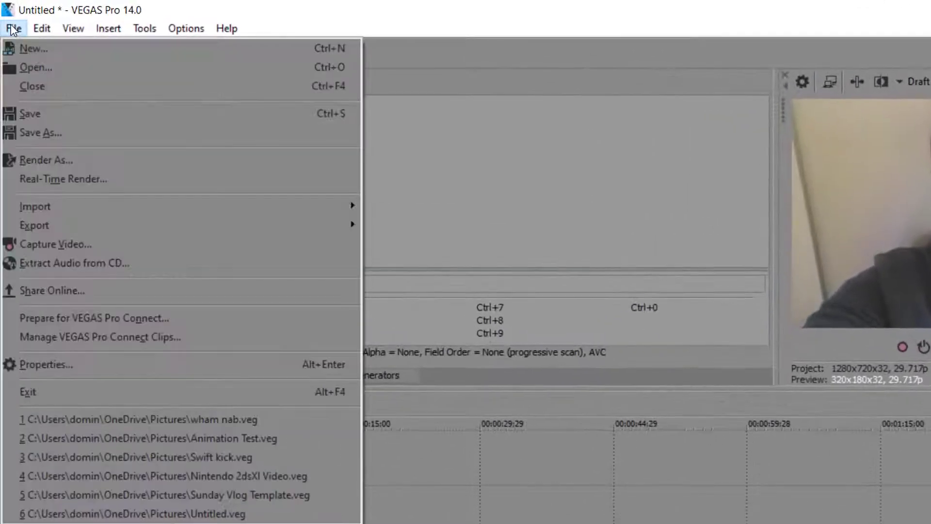
{"action": "left_click", "coordinate": [44, 160]}
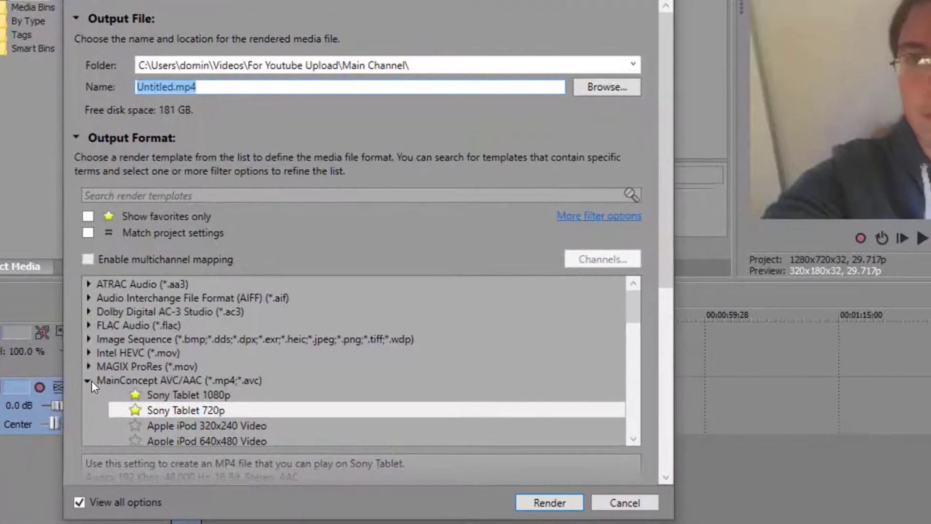
{"action": "left_click", "coordinate": [89, 381]}
{"action": "left_click", "coordinate": [110, 339]}
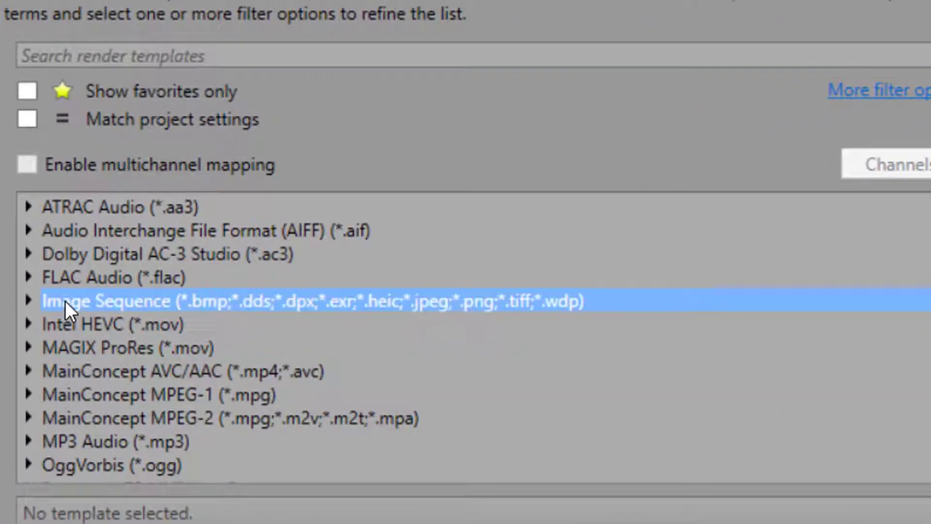
{"action": "left_click", "coordinate": [28, 300]}
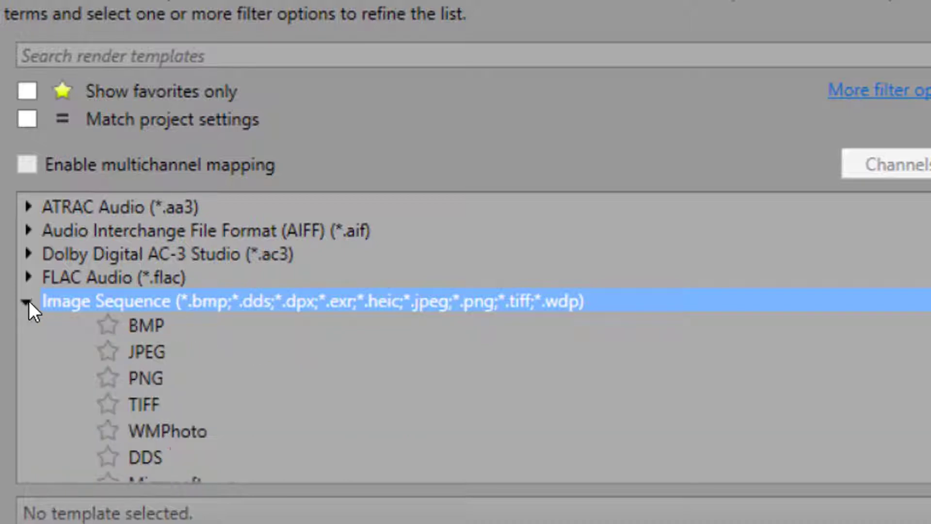
{"action": "left_click", "coordinate": [140, 381]}
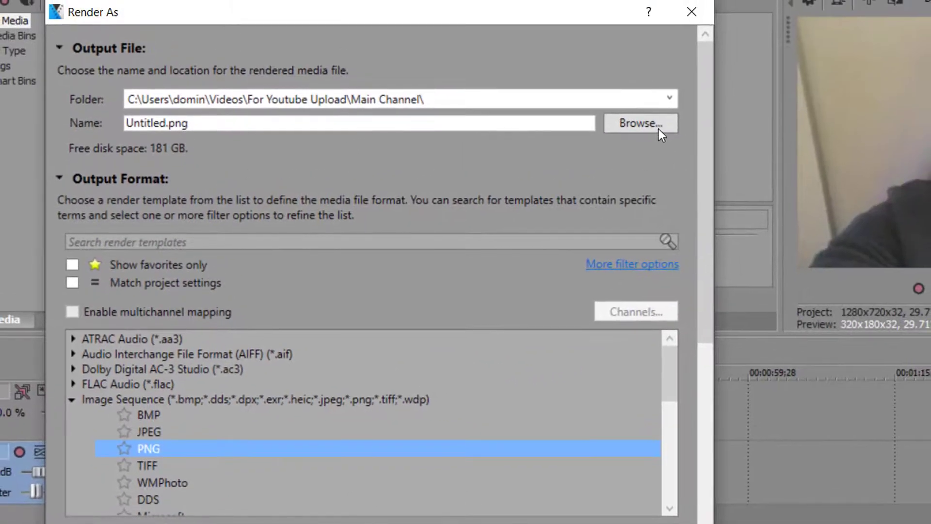
{"action": "left_click", "coordinate": [658, 125]}
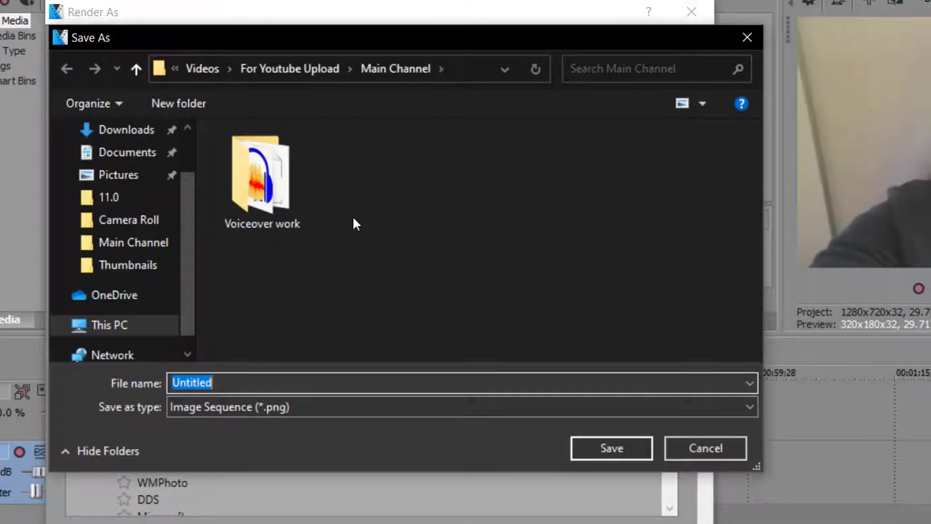
- Name the render 'Test' and save it into a new 'png render' folder inside 11.0
{"action": "type", "text": "Test"}
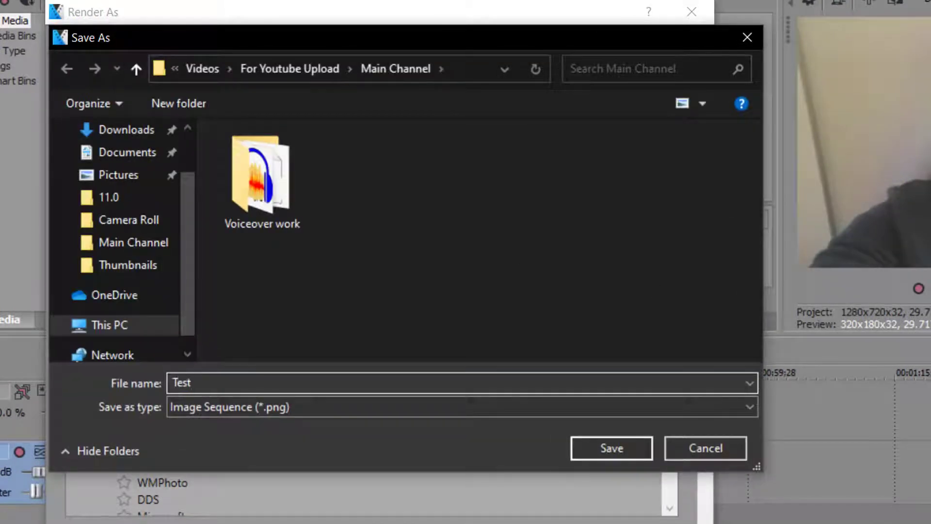
{"action": "left_click", "coordinate": [109, 200]}
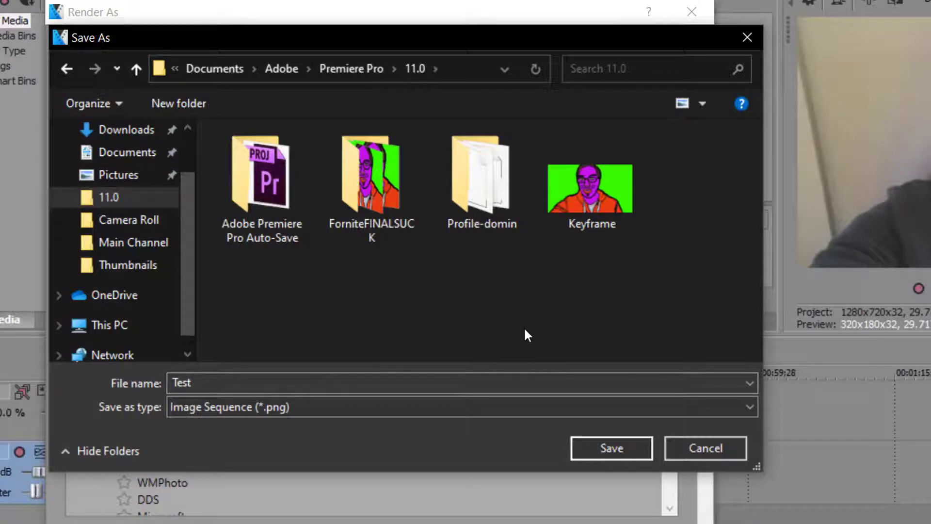
{"action": "right_click", "coordinate": [524, 328]}
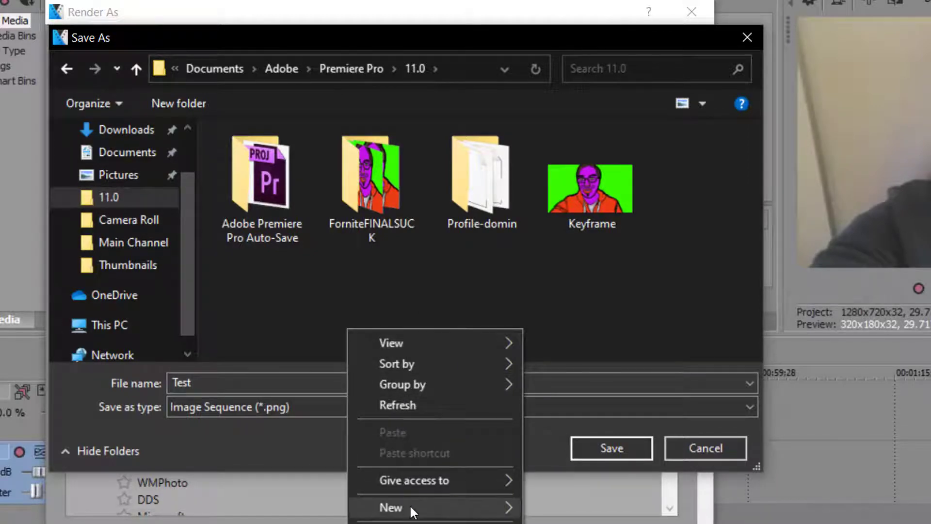
{"action": "mouse_move", "coordinate": [429, 506]}
{"action": "left_click", "coordinate": [588, 292]}
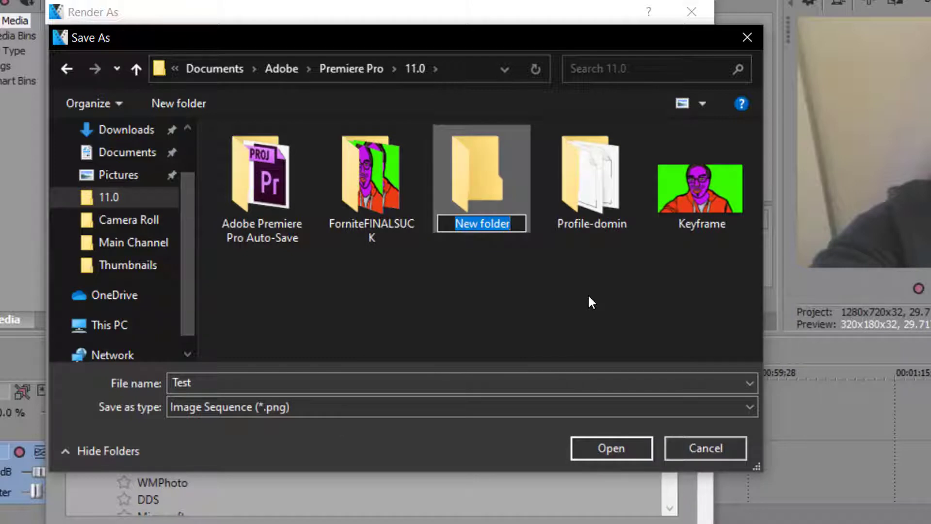
{"action": "type", "text": "png render"}
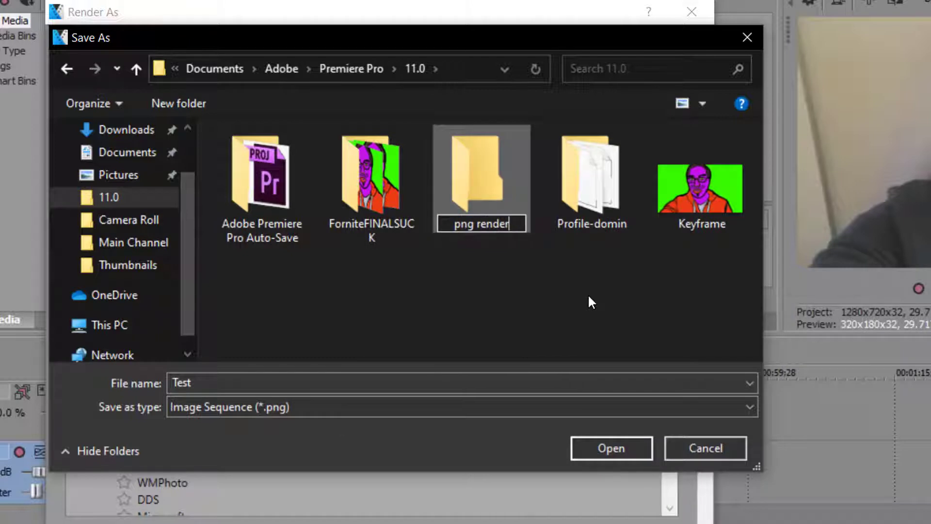
{"action": "key", "text": "Return"}
{"action": "left_click", "coordinate": [528, 280]}
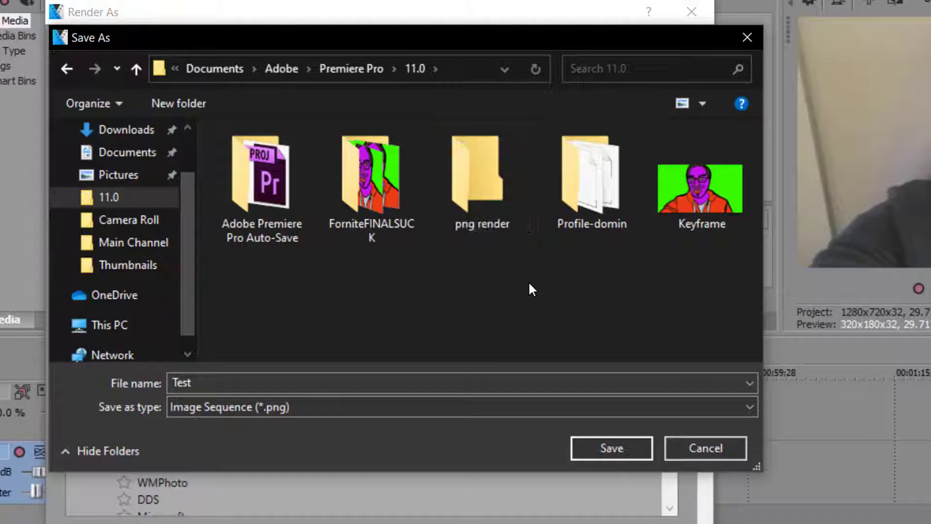
{"action": "double_click", "coordinate": [487, 194]}
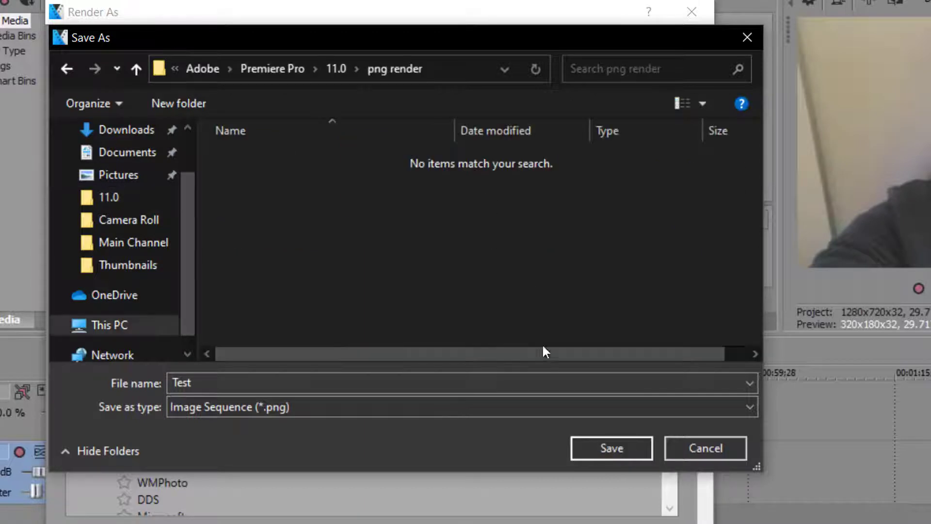
{"action": "left_click", "coordinate": [609, 452]}
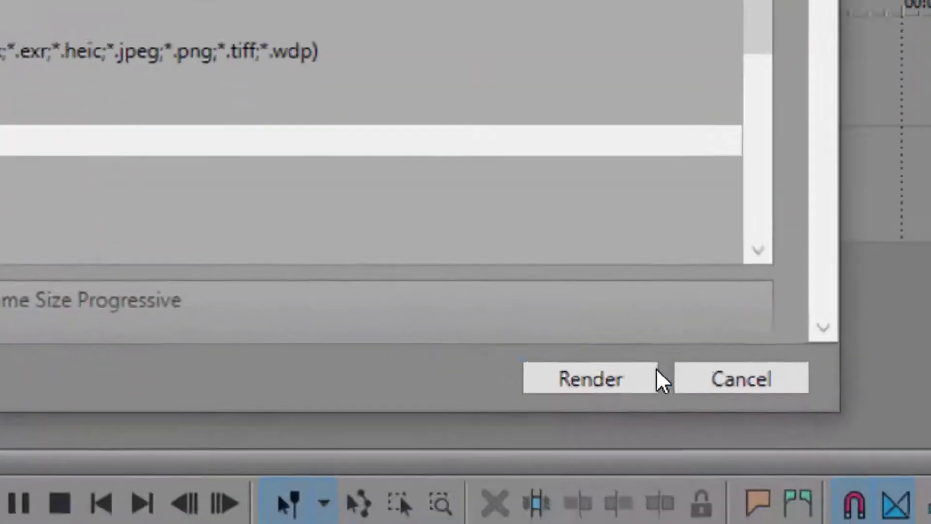
- Render the Test PNG frames into png render and close the completion notice
{"action": "left_click", "coordinate": [633, 379]}
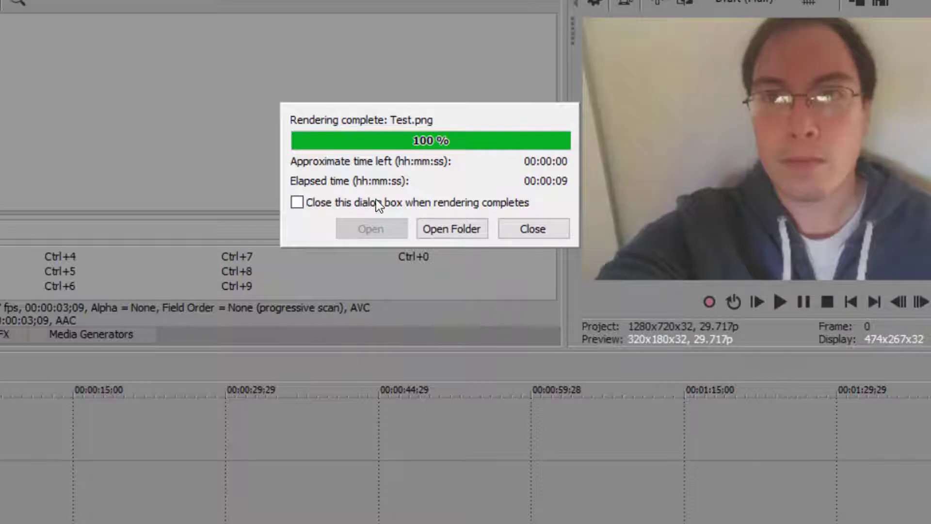
{"action": "left_click", "coordinate": [525, 231]}
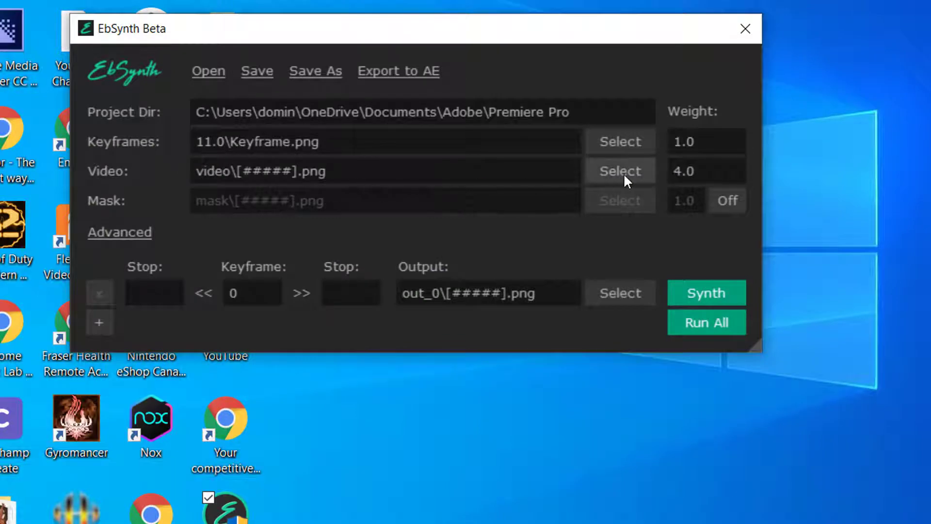
- Use 11.0\png render\Test_ frames as the video sequence and reveal the Advanced settings
{"action": "left_click", "coordinate": [625, 173]}
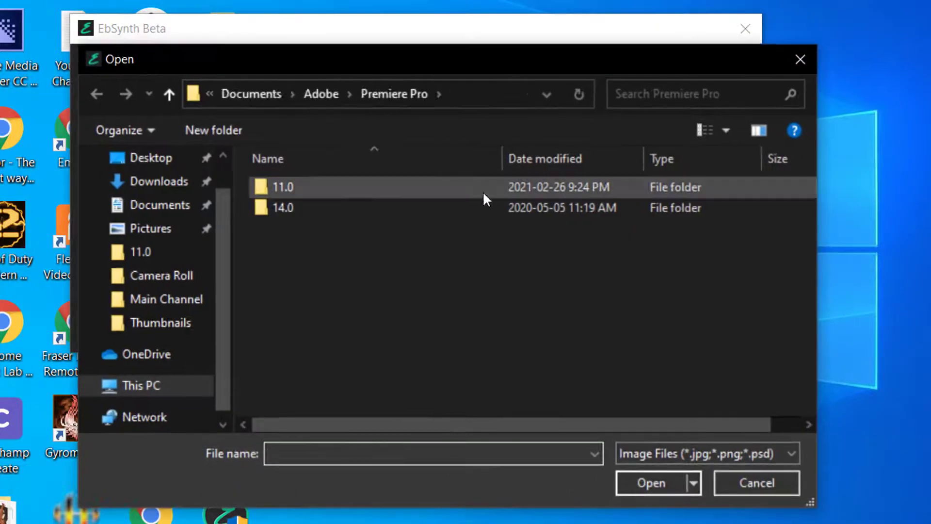
{"action": "double_click", "coordinate": [338, 187]}
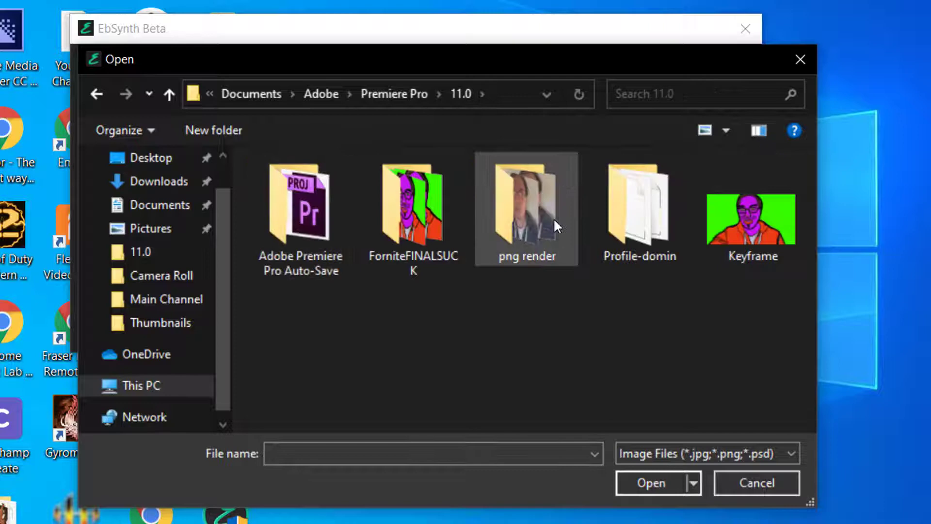
{"action": "double_click", "coordinate": [536, 217]}
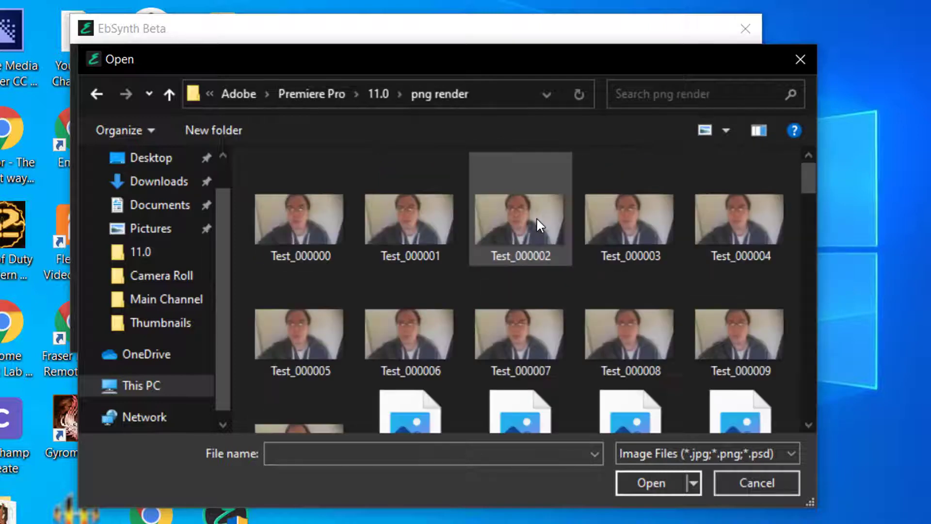
{"action": "left_click", "coordinate": [298, 225]}
{"action": "left_click", "coordinate": [645, 485]}
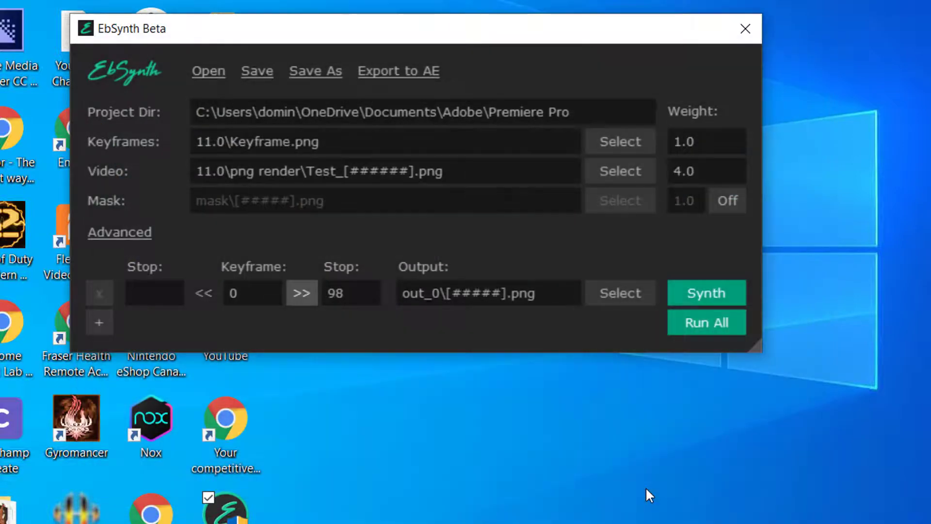
{"action": "left_click", "coordinate": [123, 233]}
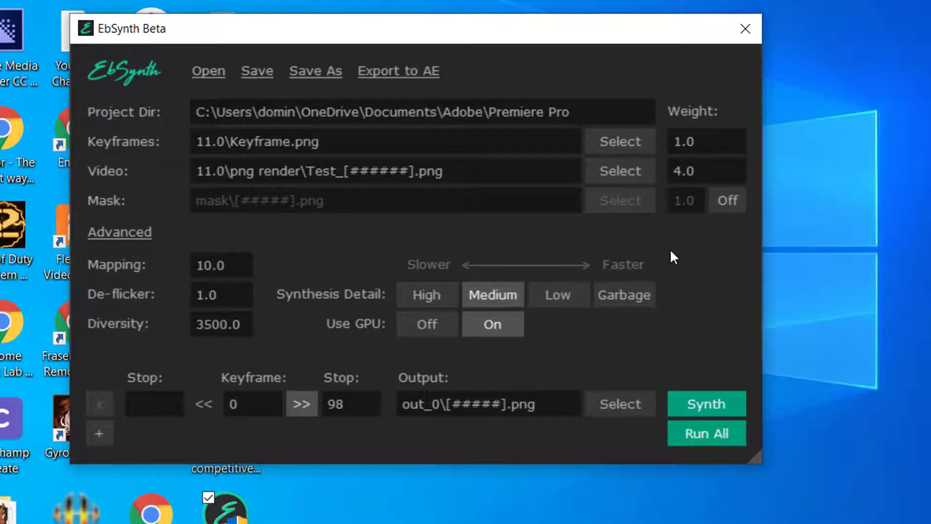
{"action": "left_click", "coordinate": [717, 405]}
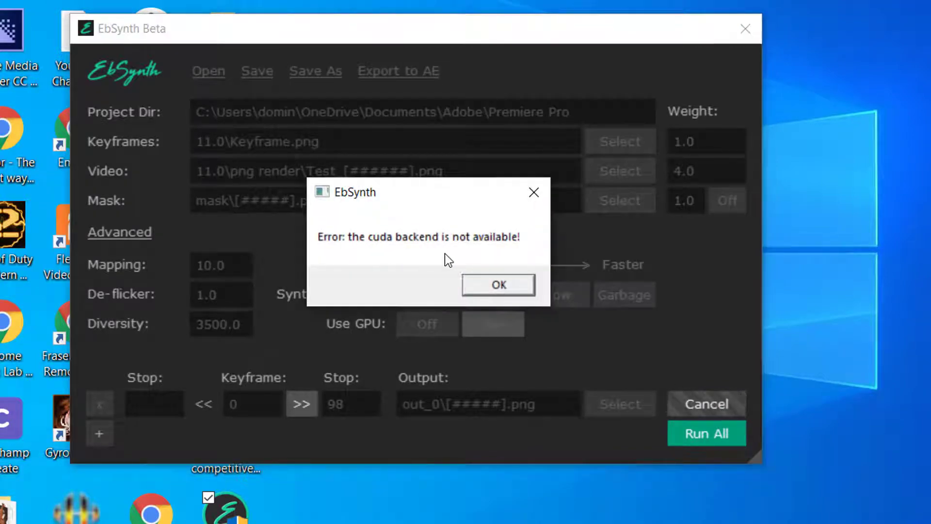
{"action": "left_click", "coordinate": [509, 285]}
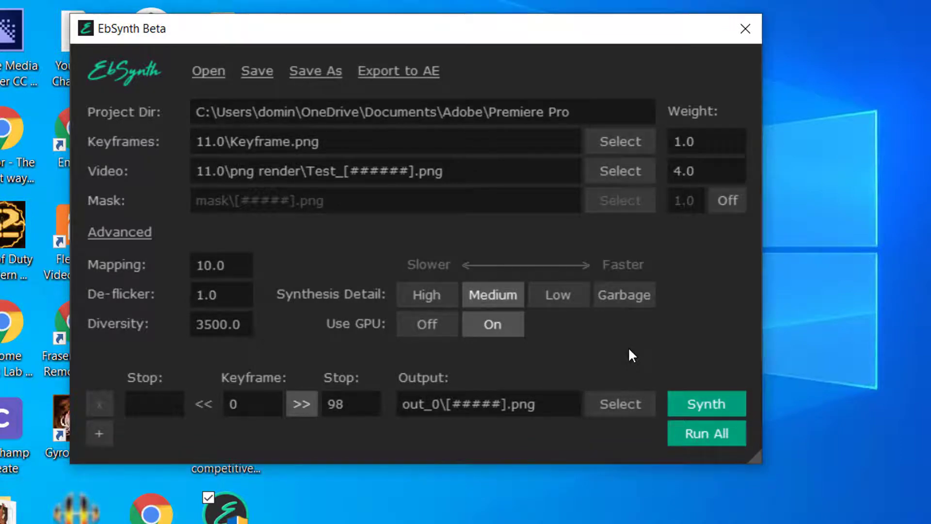
- Set Use GPU to Off, start synthesis, then cancel the running synthesis
{"action": "left_click", "coordinate": [426, 324]}
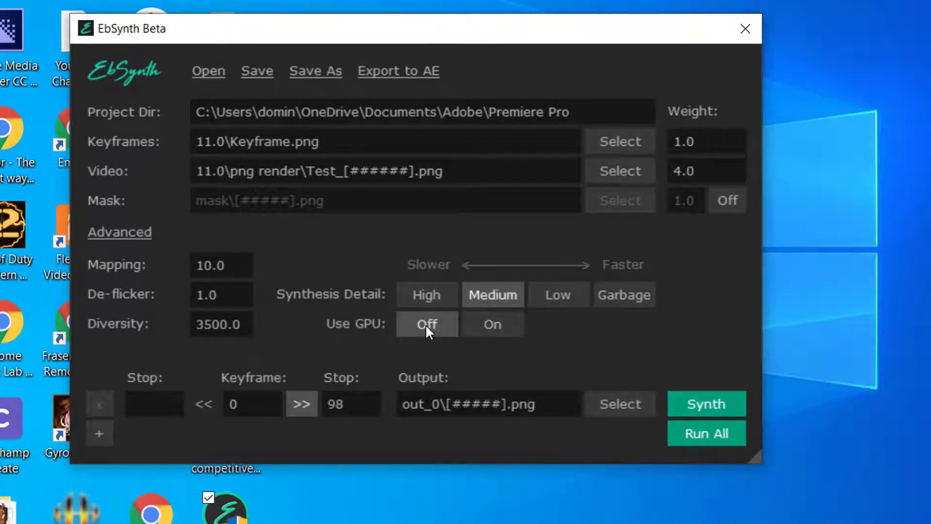
{"action": "left_click", "coordinate": [708, 398]}
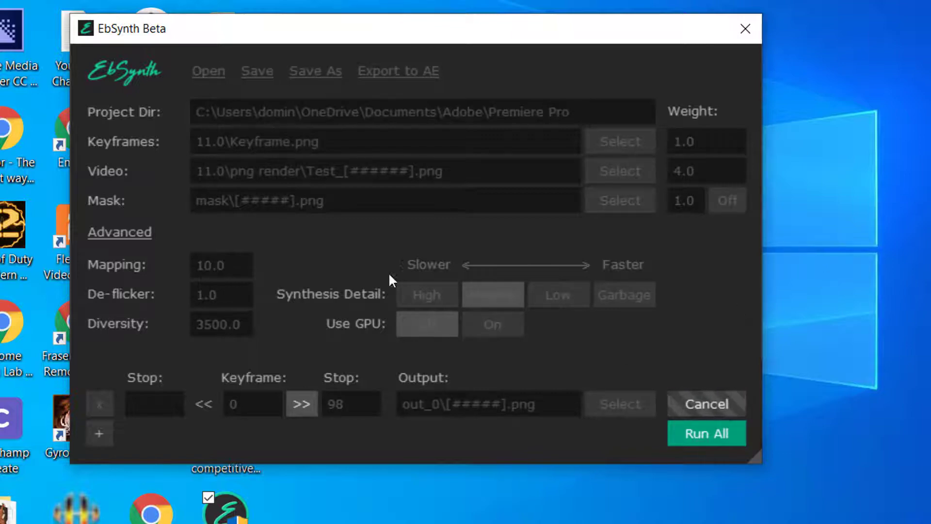
{"action": "left_click", "coordinate": [705, 405]}
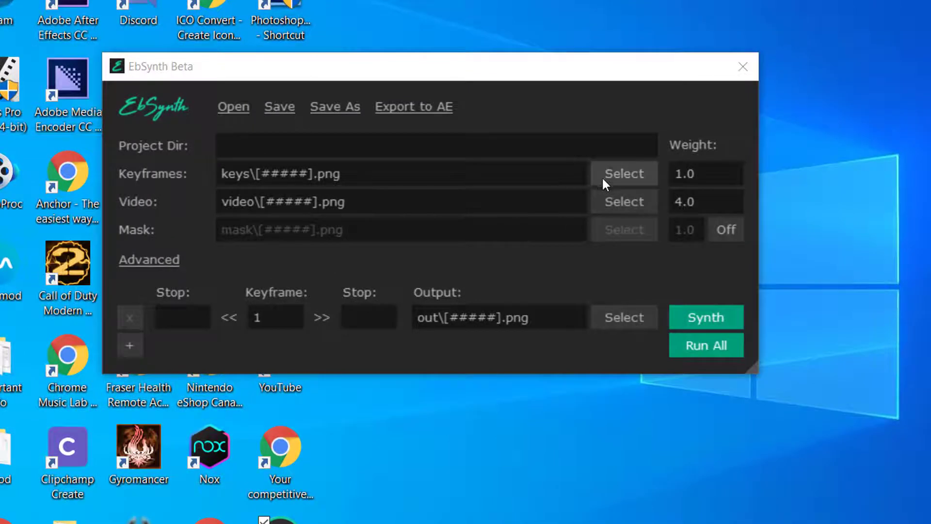
- Choose the keyframe and the PNG frame sequence from the 11.0 folder as video
{"action": "left_click", "coordinate": [603, 179]}
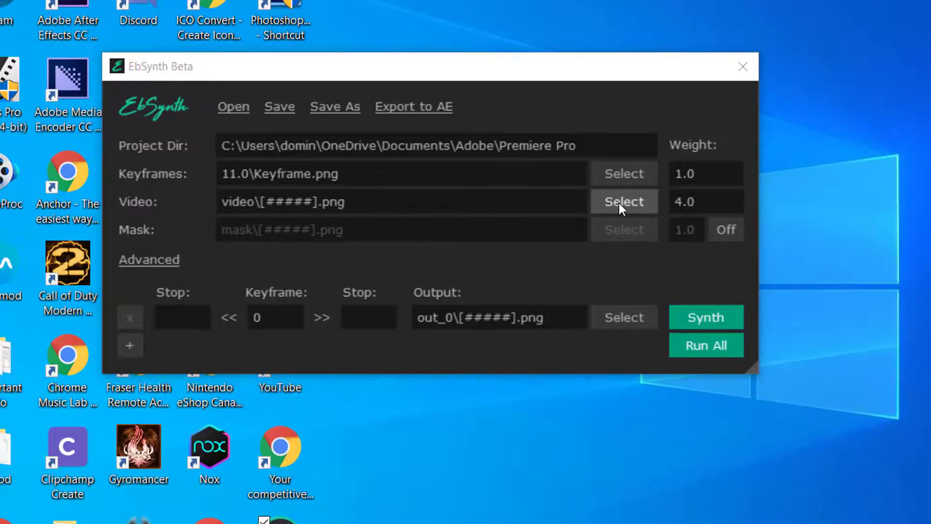
{"action": "left_click", "coordinate": [619, 202]}
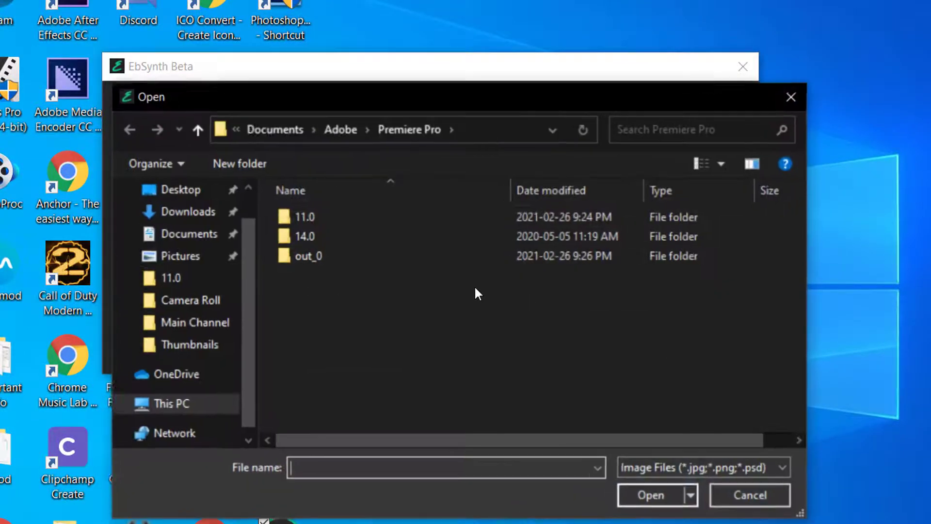
{"action": "double_click", "coordinate": [287, 218]}
{"action": "double_click", "coordinate": [452, 290]}
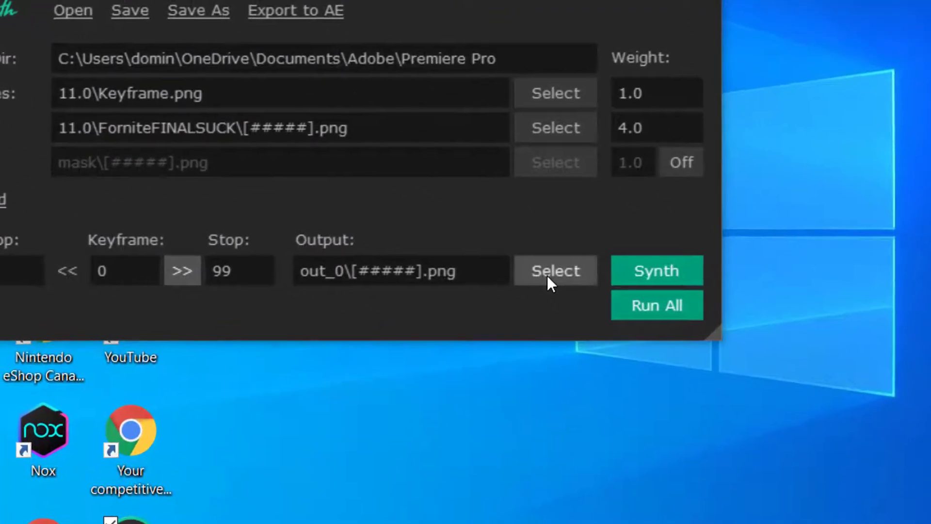
- Create a new 'Final Render' folder and set it as the output folder
{"action": "left_click", "coordinate": [547, 276]}
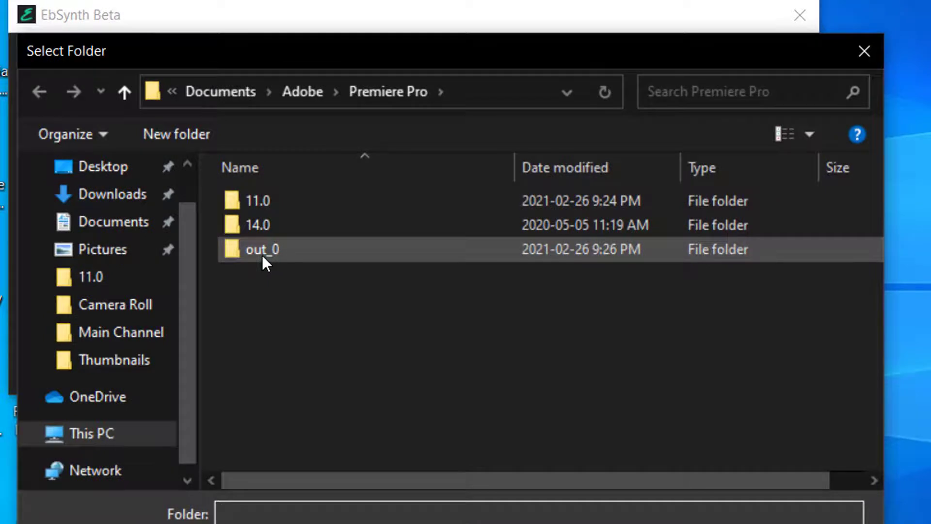
{"action": "right_click", "coordinate": [310, 359]}
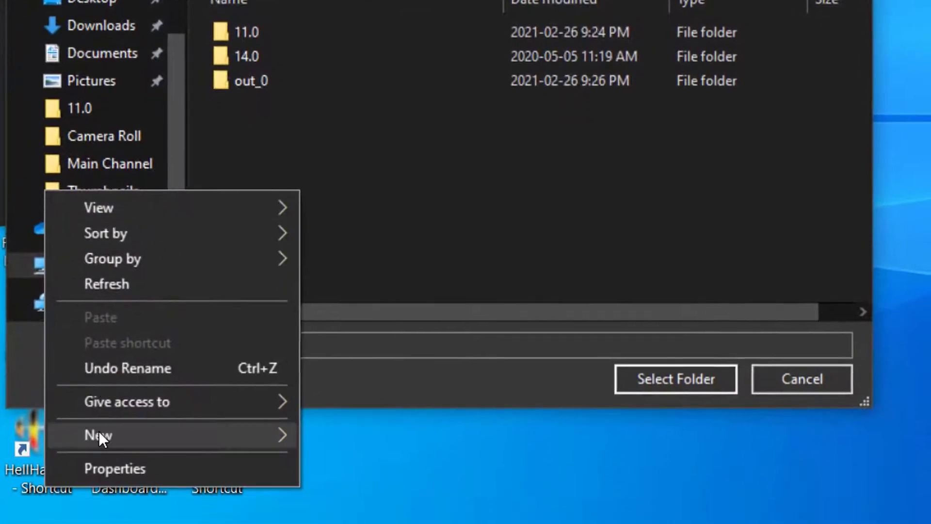
{"action": "mouse_move", "coordinate": [100, 432]}
{"action": "left_click", "coordinate": [374, 169]}
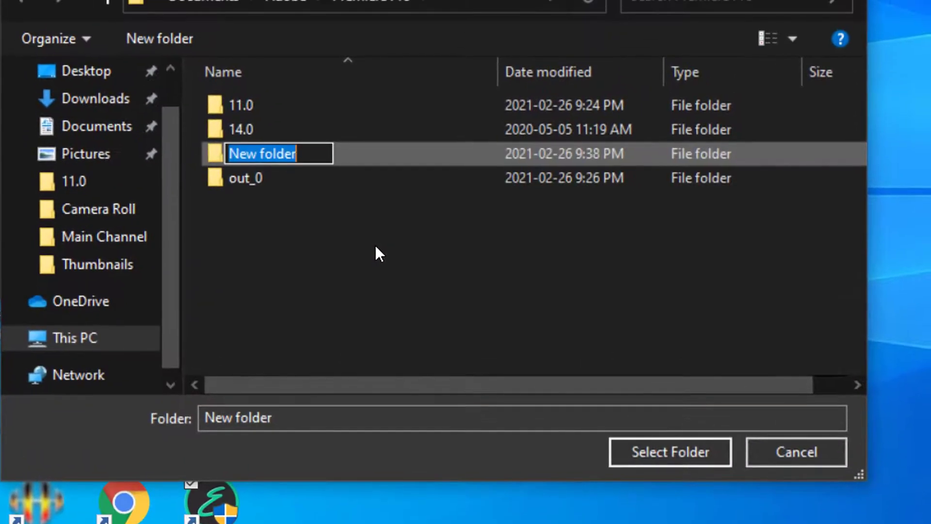
{"action": "type", "text": "Final "}
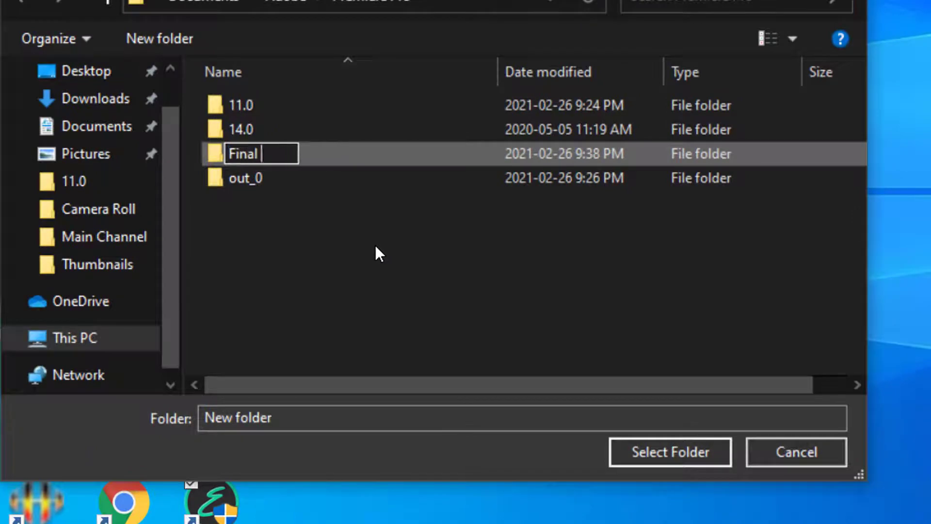
{"action": "type", "text": "Render"}
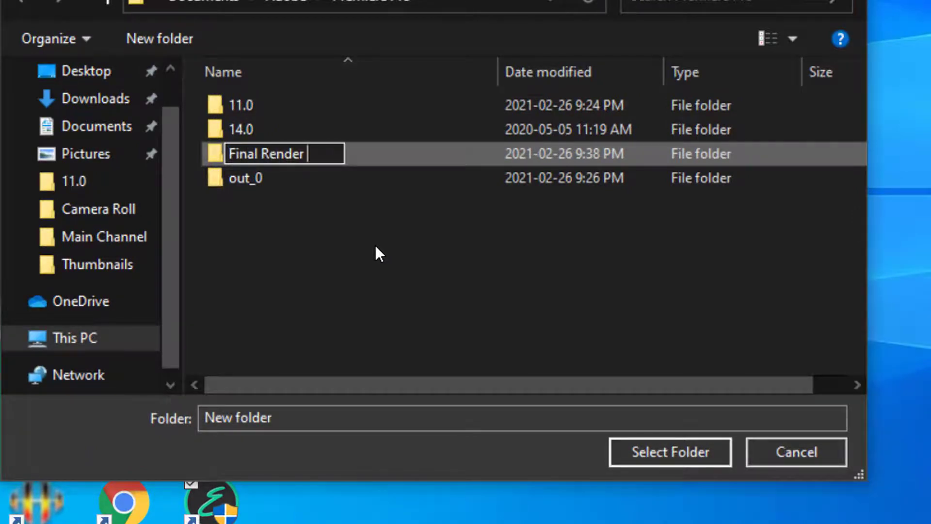
{"action": "left_click", "coordinate": [450, 313]}
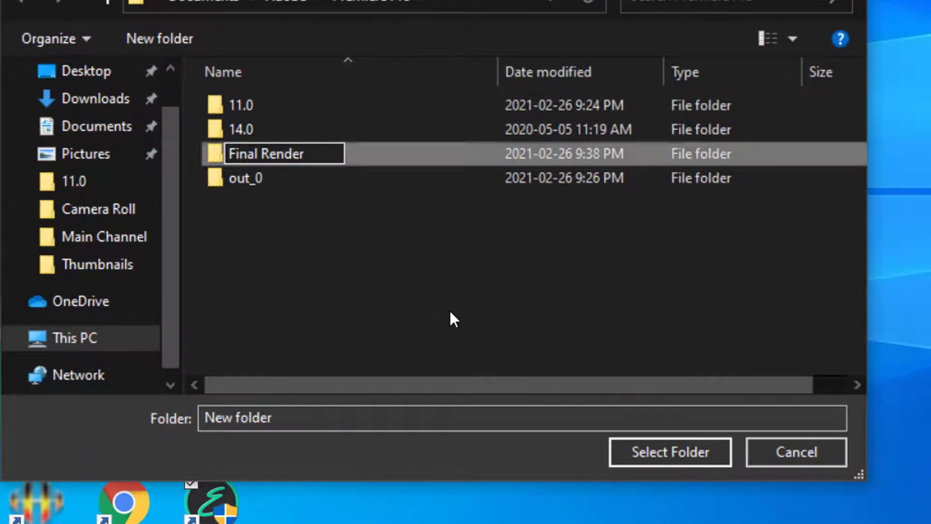
{"action": "left_click", "coordinate": [272, 155]}
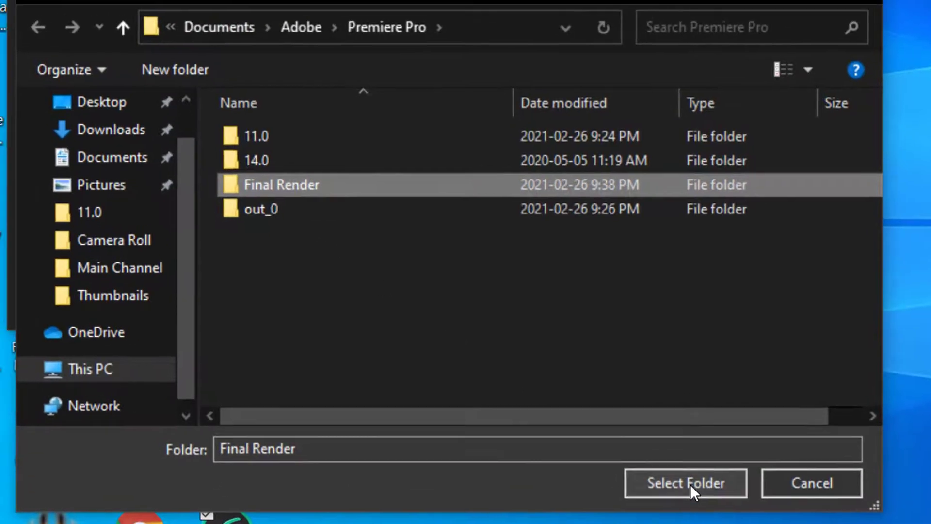
{"action": "left_click", "coordinate": [679, 451]}
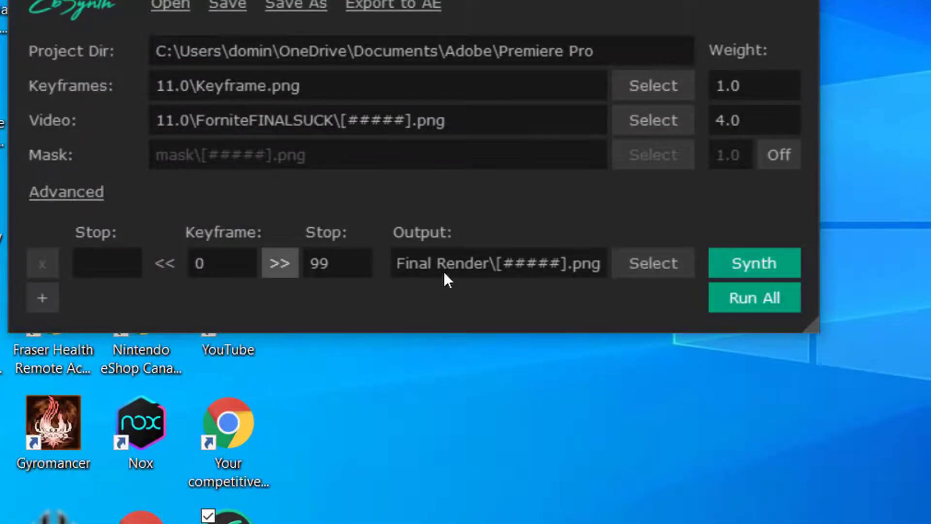
- In Advanced settings, turn Use GPU off and start synthesis into Final Render
{"action": "left_click", "coordinate": [60, 193]}
{"action": "left_click", "coordinate": [412, 301]}
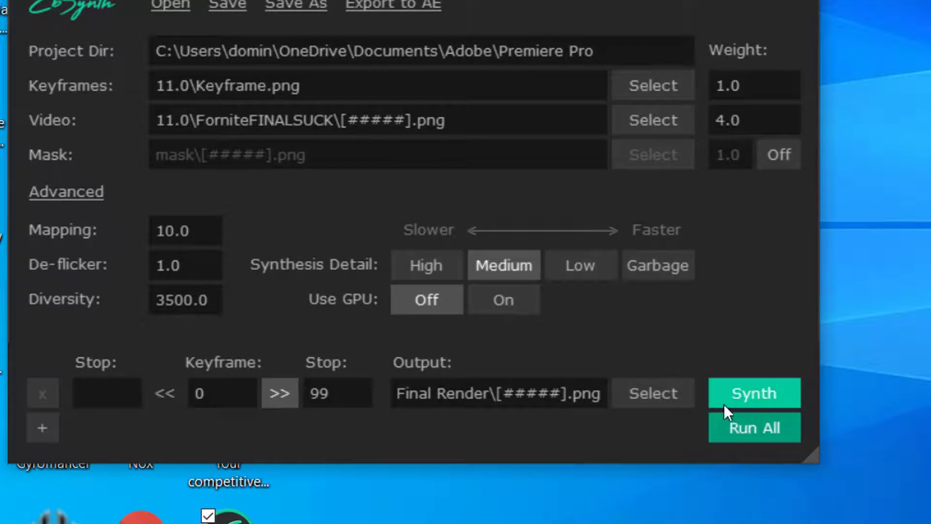
{"action": "left_click", "coordinate": [730, 396]}
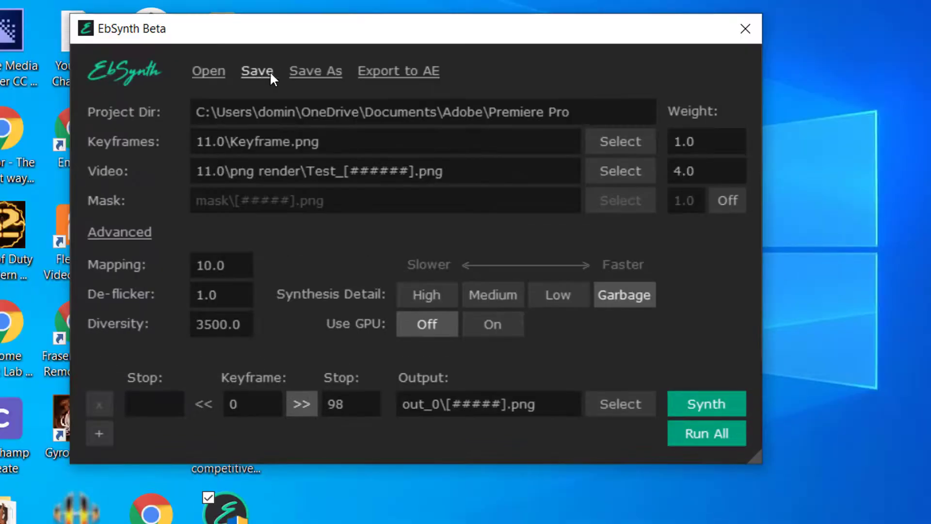
- Save the project as 454.ebs
{"action": "left_click", "coordinate": [313, 71]}
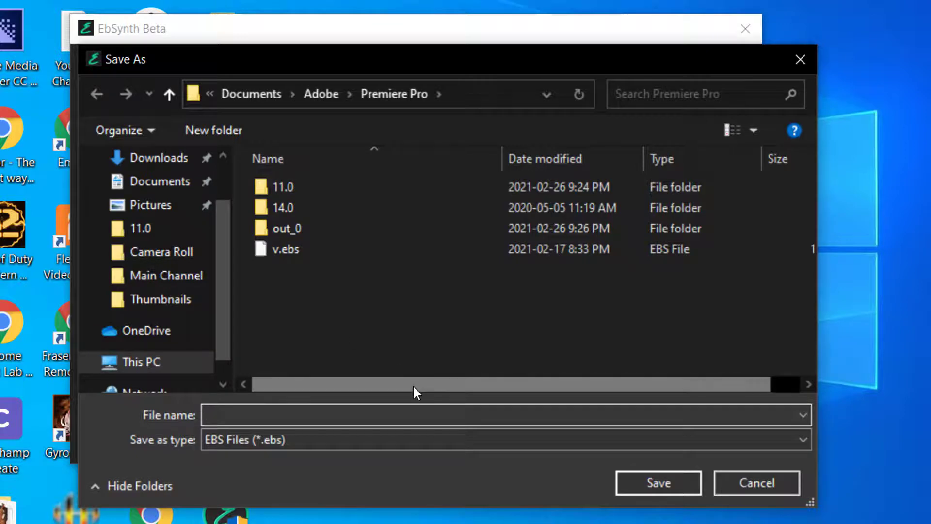
{"action": "type", "text": "454"}
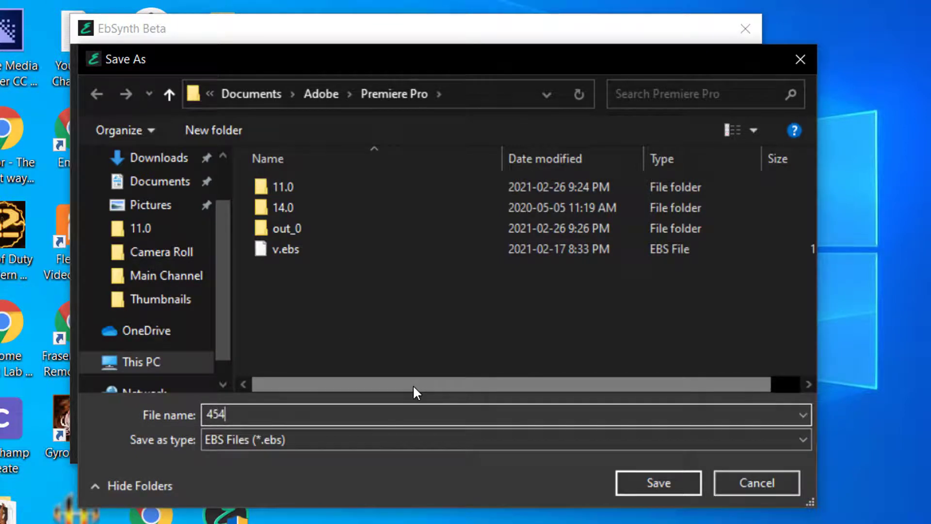
{"action": "left_click", "coordinate": [659, 483]}
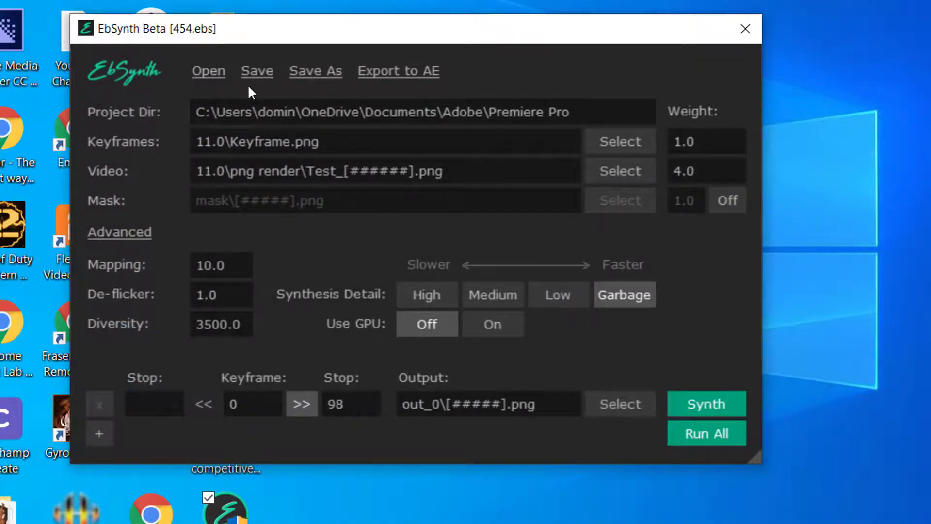
- Reopen the saved 454.ebs project file
{"action": "left_click", "coordinate": [211, 69]}
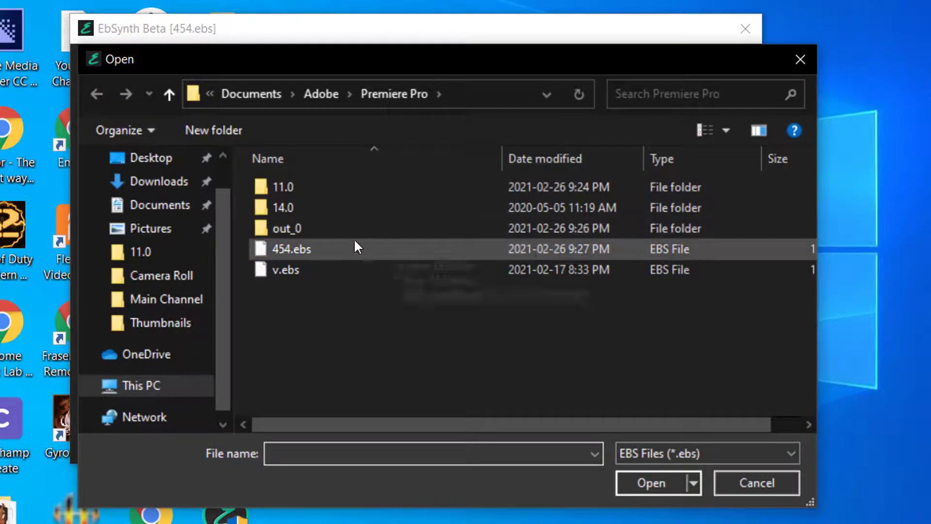
{"action": "left_click", "coordinate": [353, 248]}
{"action": "left_click", "coordinate": [669, 484]}
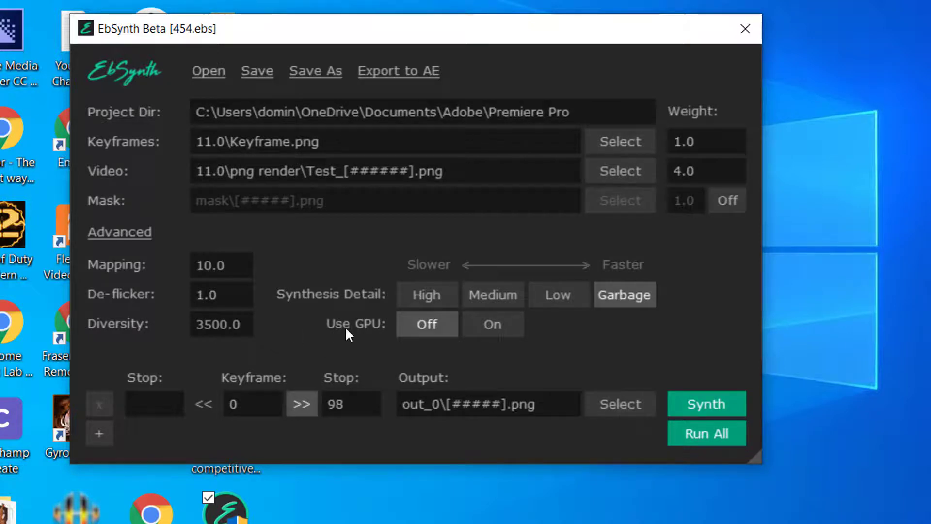
{"action": "left_click", "coordinate": [126, 234]}
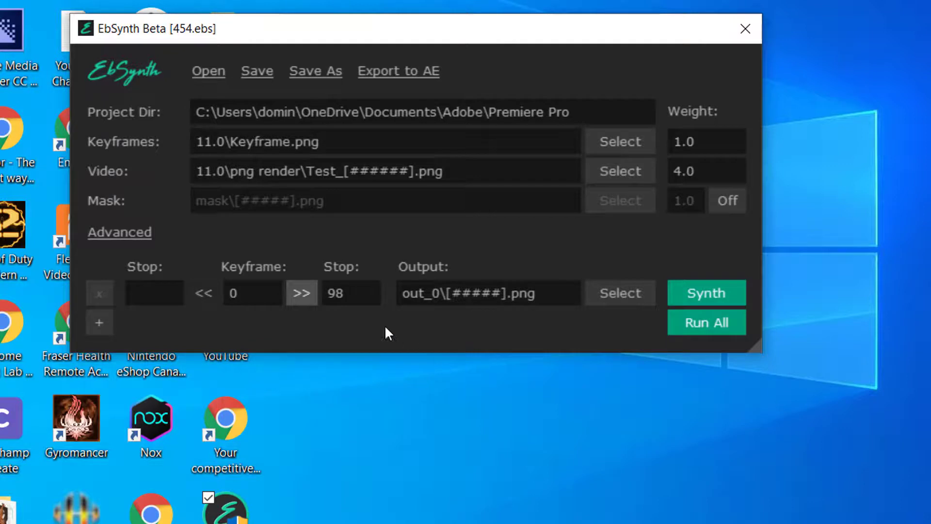
{"action": "left_click", "coordinate": [727, 299]}
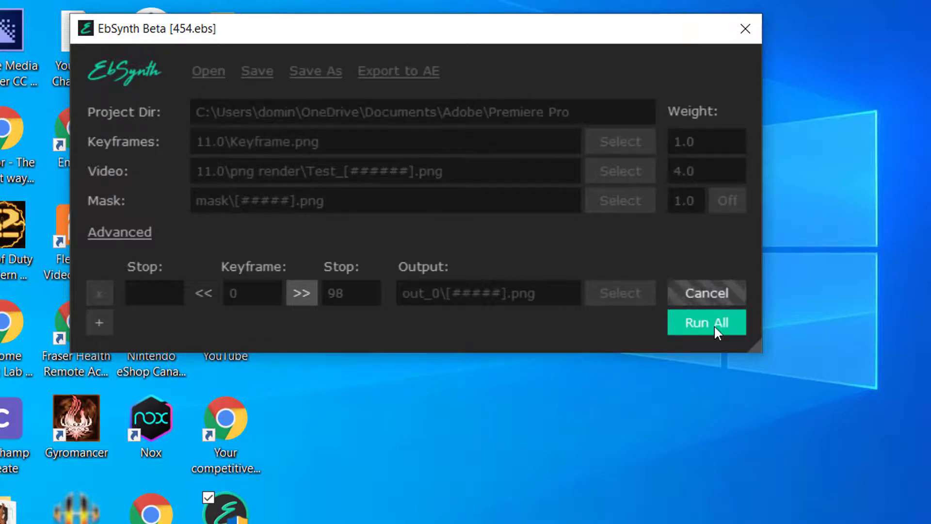
{"action": "left_click", "coordinate": [711, 298]}
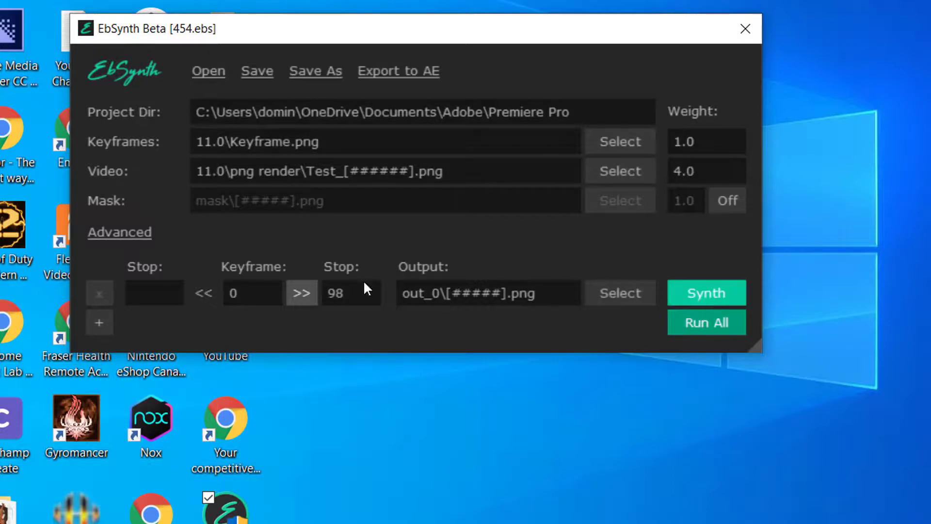
{"action": "left_click", "coordinate": [130, 234]}
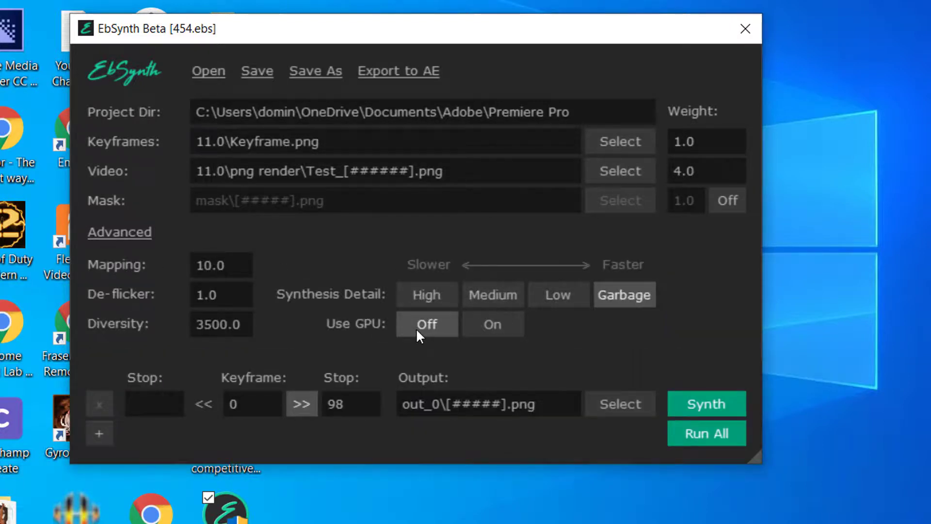